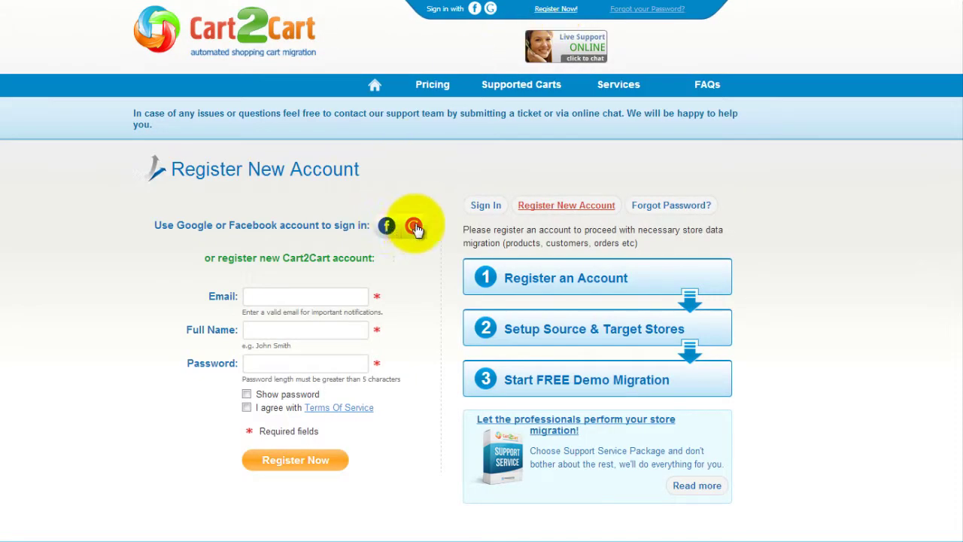
- Register a new Cart2Cart account with an e-mail, full name and password, accepting the terms
click(342, 295)
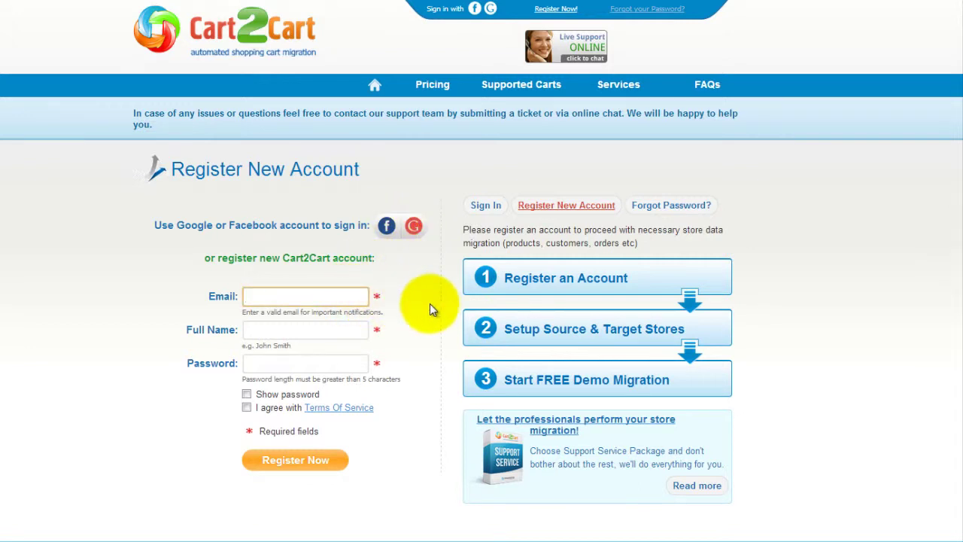
text(your@email.com)
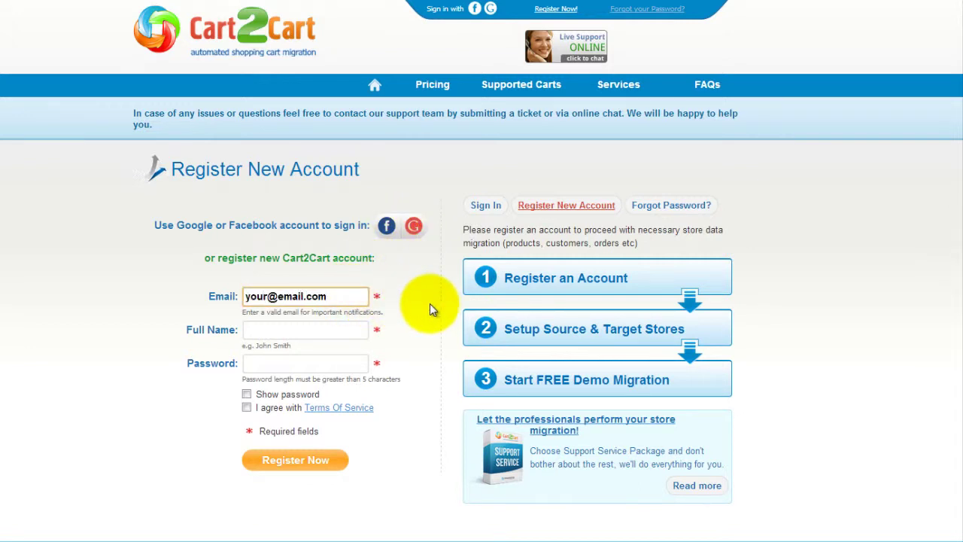
key(Tab)
text(John Smith)
key(Tab)
text(password123456)
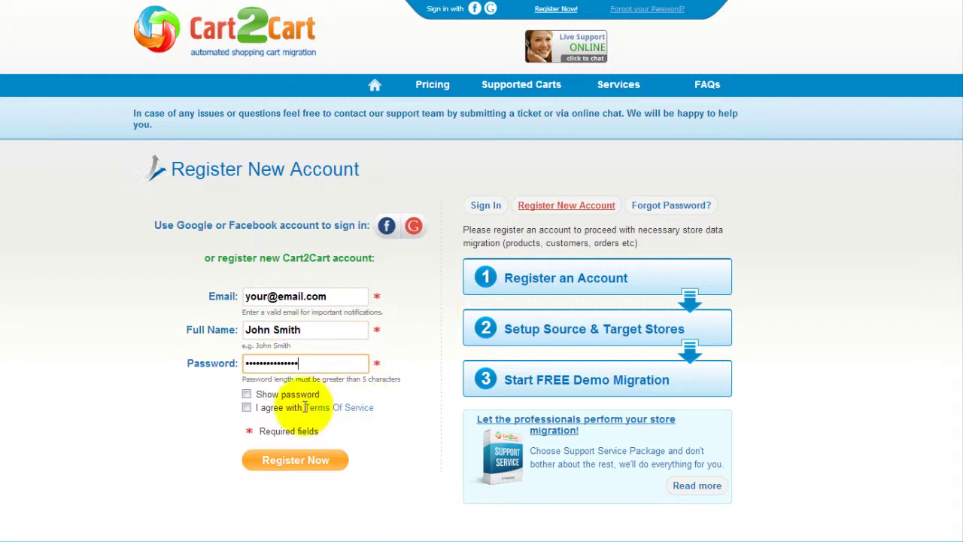
click(246, 407)
click(294, 457)
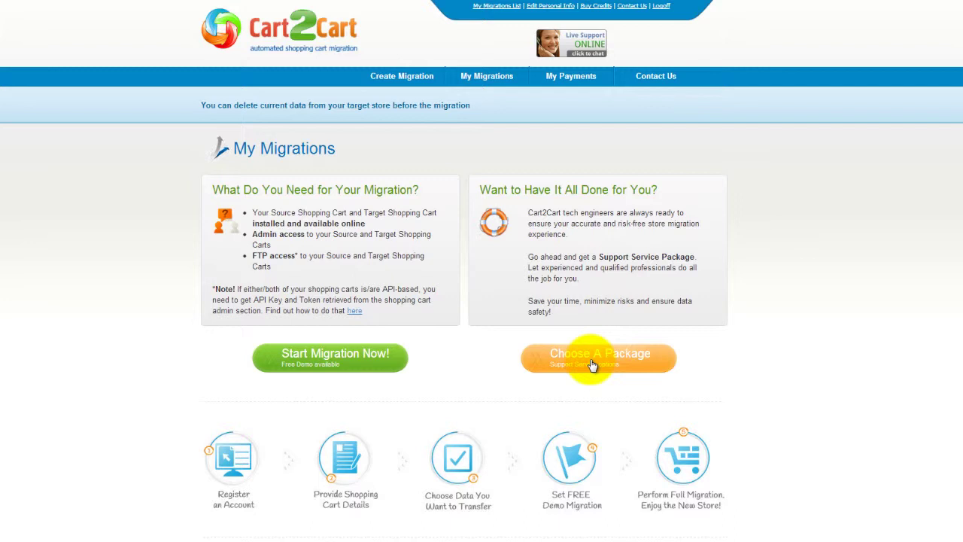
- Start a new migration and choose WooCommerce 2.0.x as the source cart type
click(364, 367)
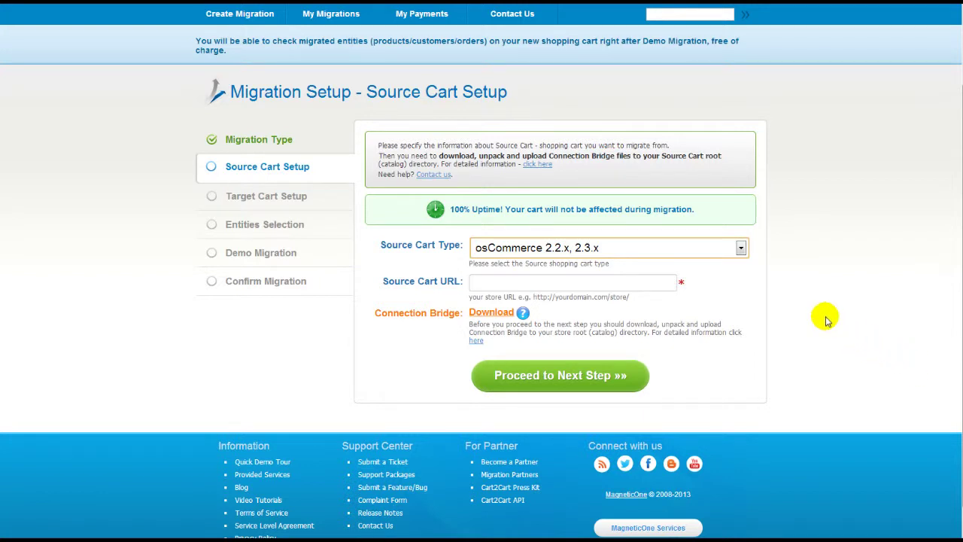
click(741, 248)
drag(748, 316, 743, 448)
click(698, 404)
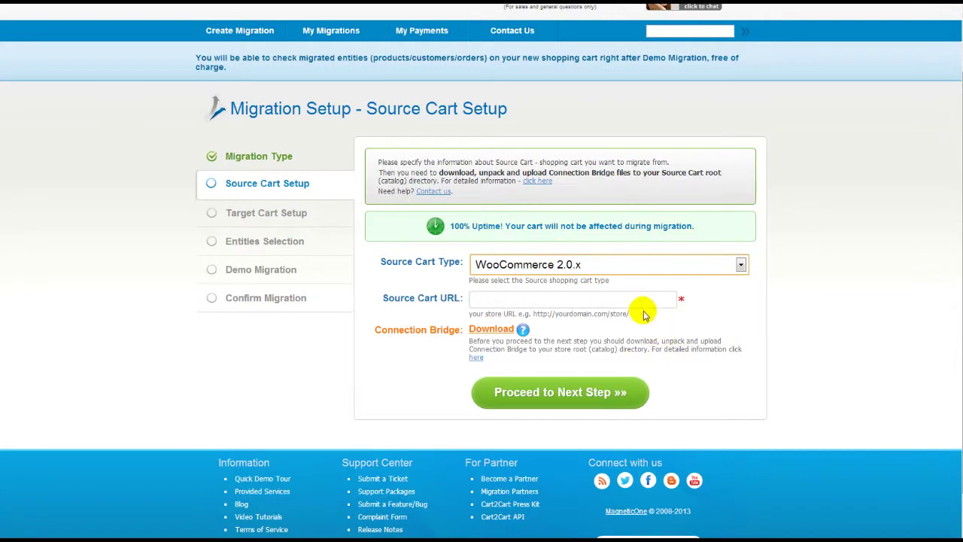
click(638, 298)
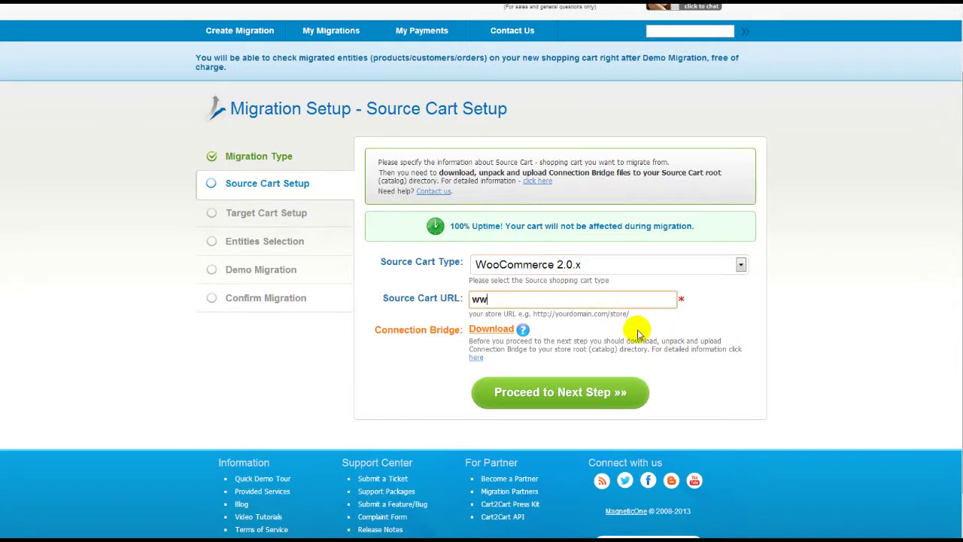
text(www.your-source-woocommerce-store.com)
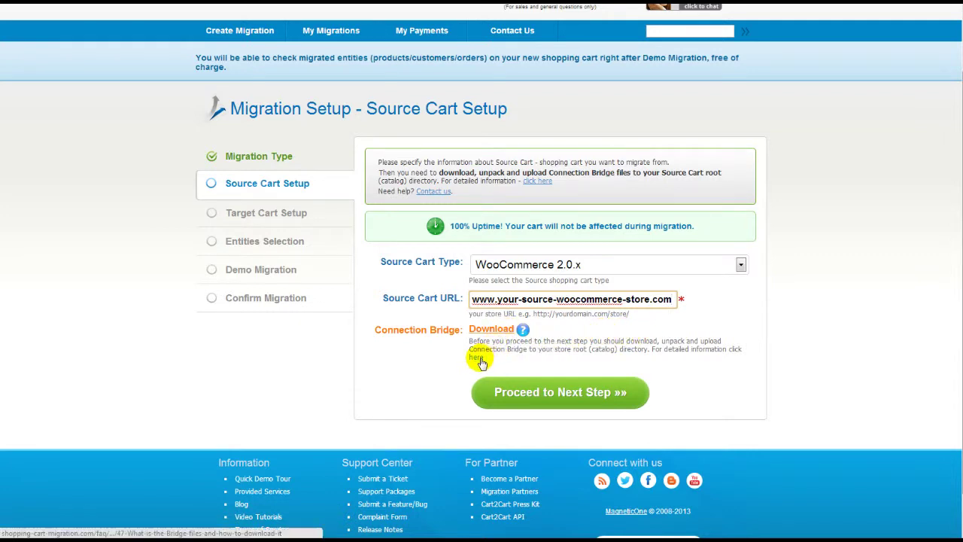
click(480, 360)
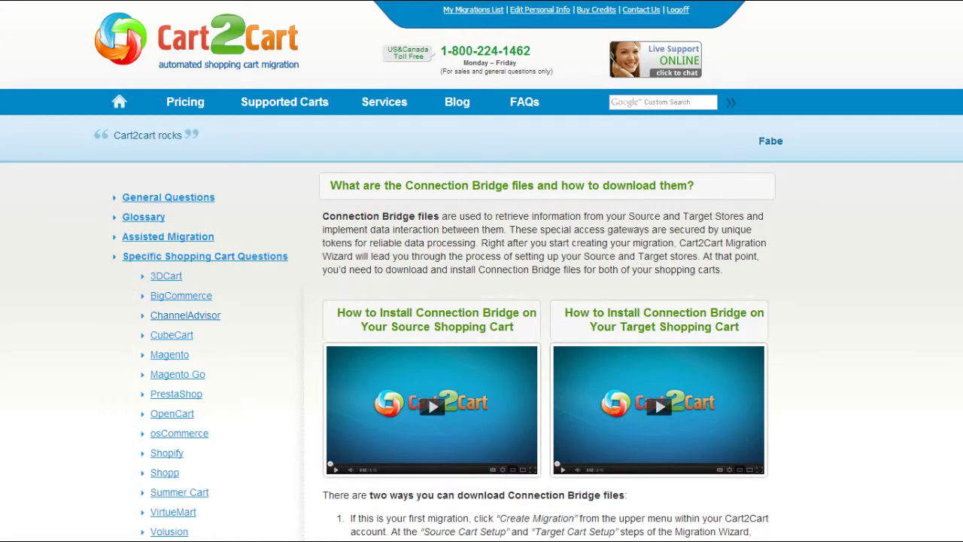
scroll(482, 301, down, 2)
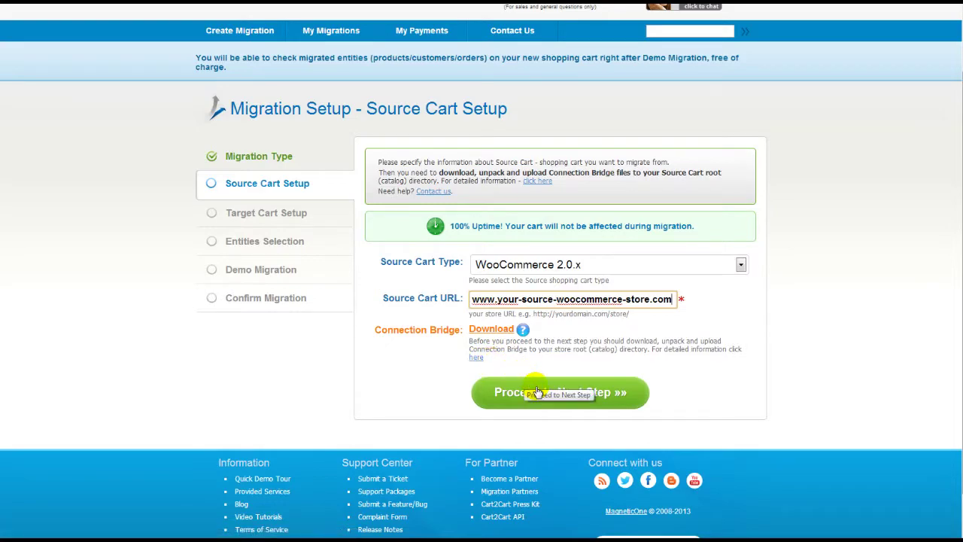
- Go to target cart setup and choose PrestaShop 1.5.x as the target cart type
click(537, 392)
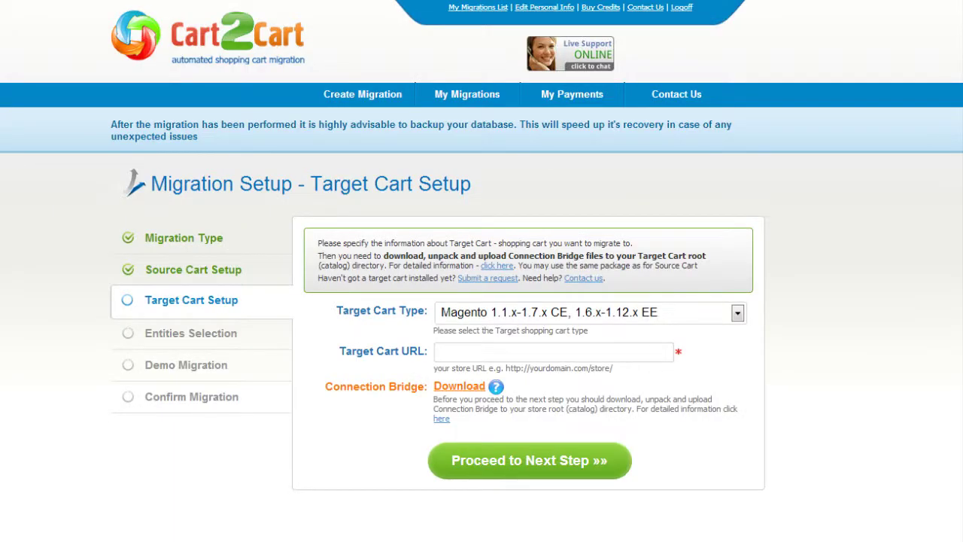
click(737, 313)
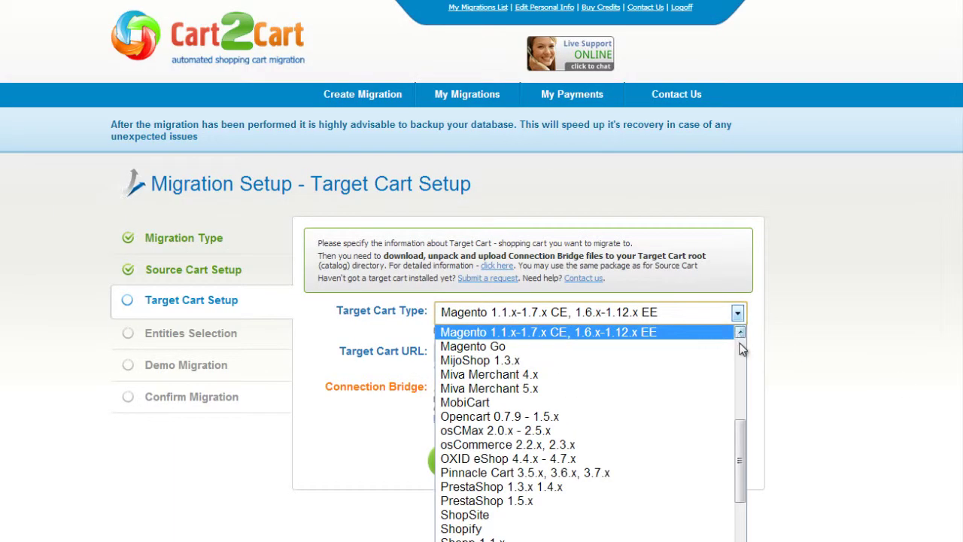
drag(741, 427, 741, 455)
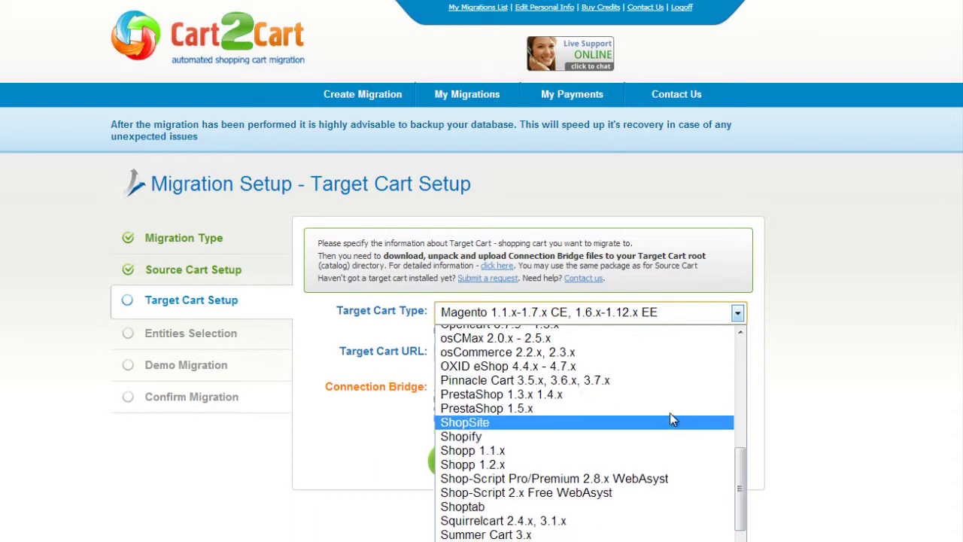
click(667, 413)
click(658, 353)
text(www.your-target-prestashop-store.com)
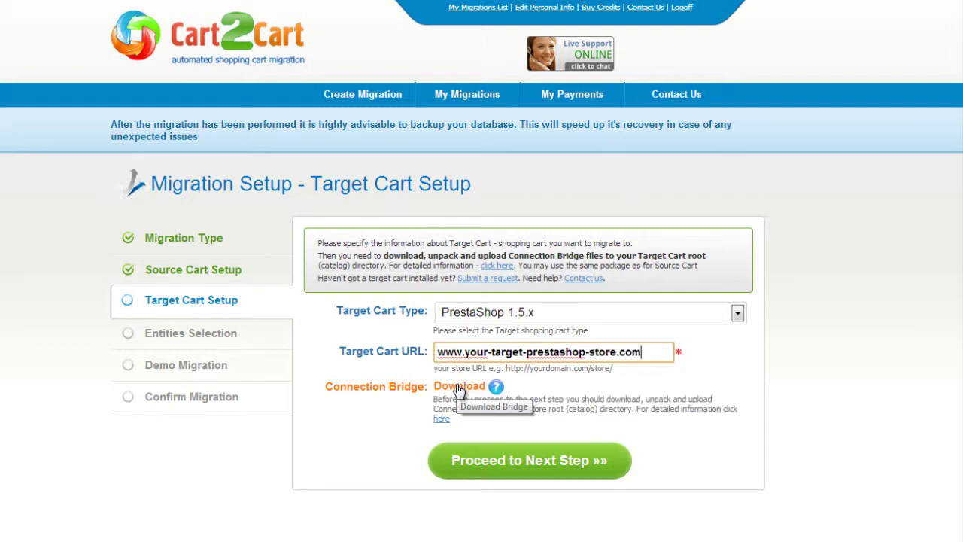
click(511, 460)
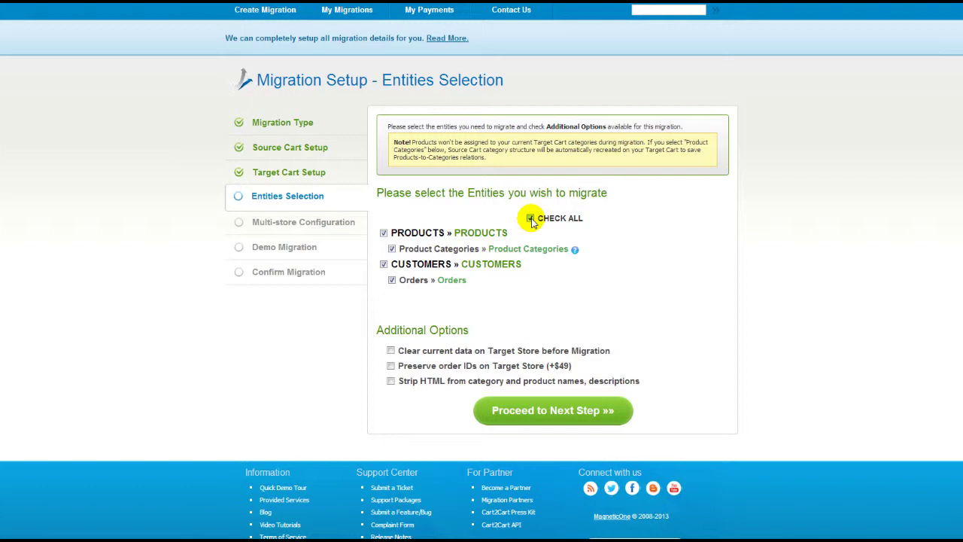
- Leave clear-target-data and preserve-order-IDs options unchecked, then proceed to Multi-store Configuration
click(391, 350)
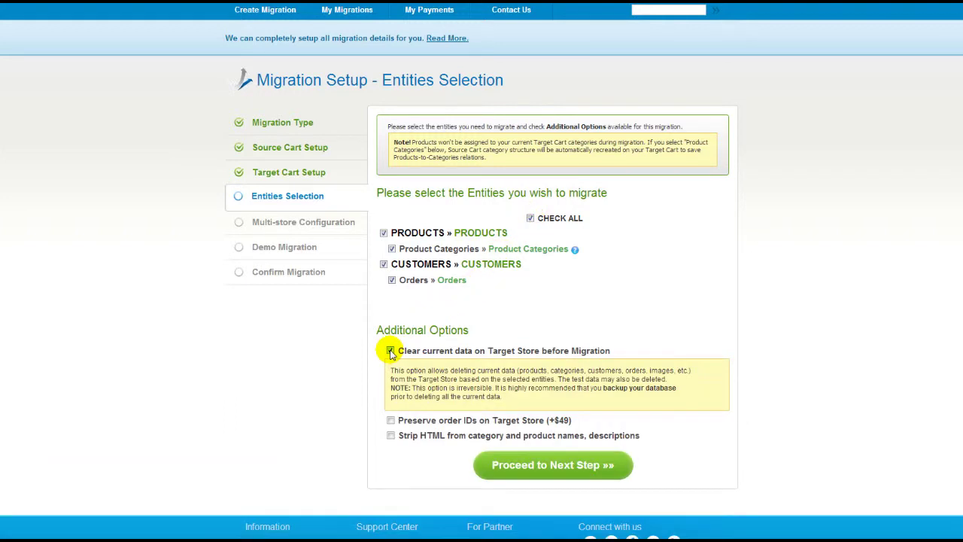
click(391, 351)
click(390, 366)
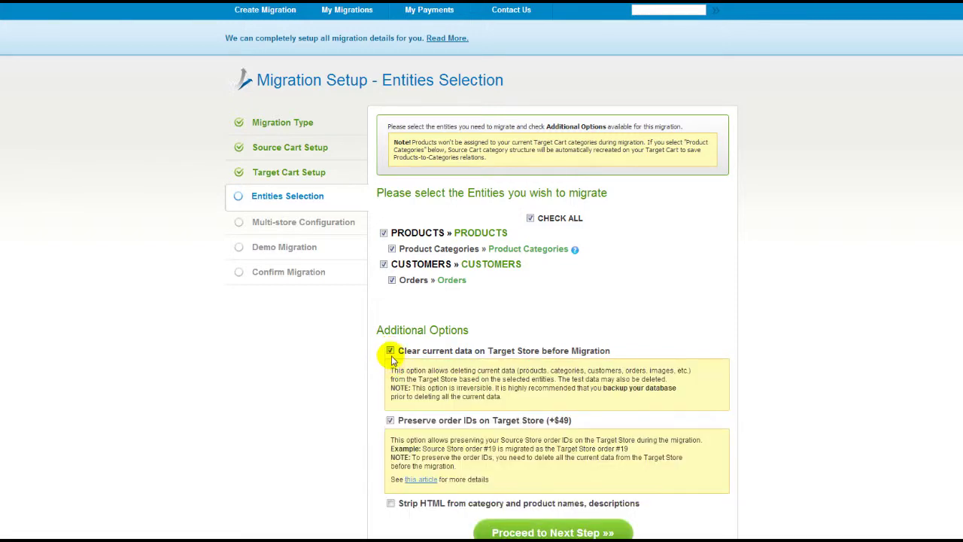
click(390, 351)
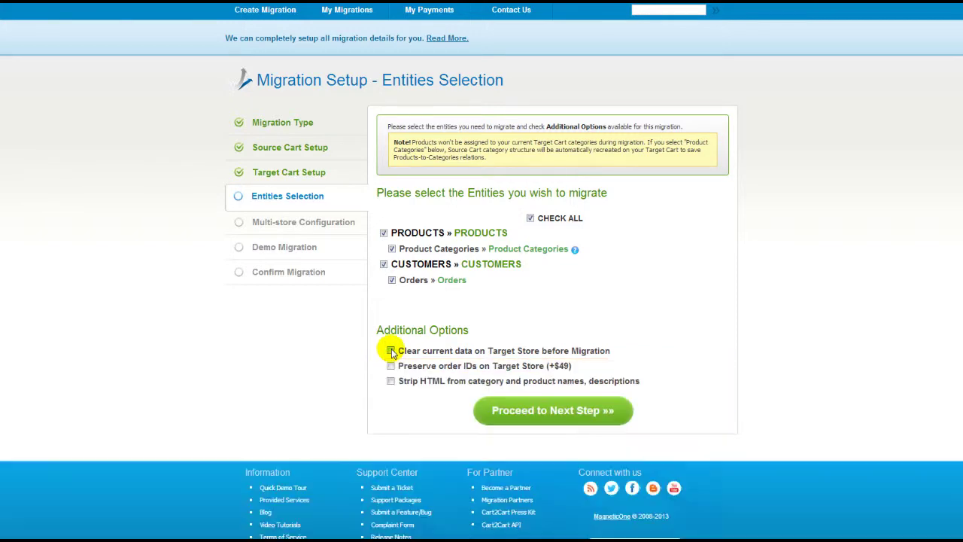
click(543, 410)
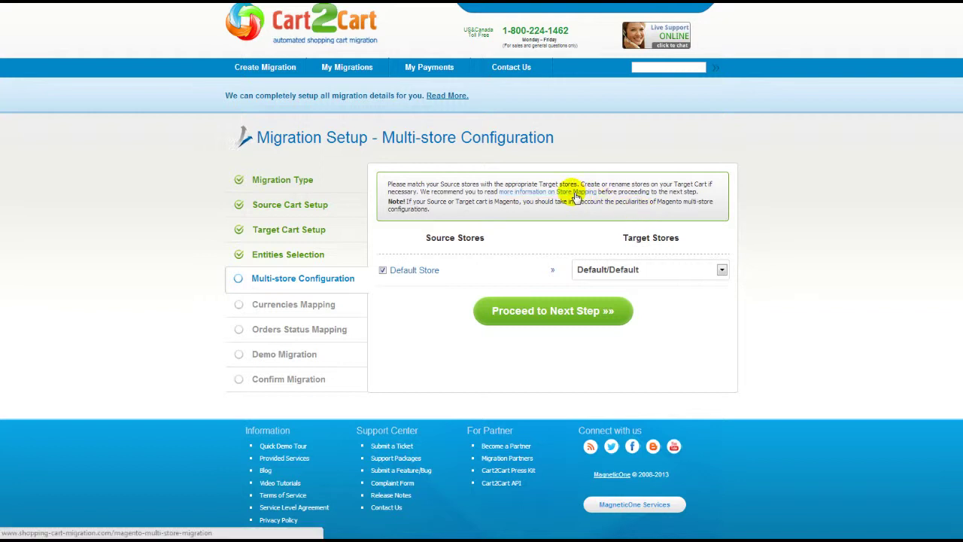
- Keep Default/Default as the target store and proceed to currencies mapping
click(635, 269)
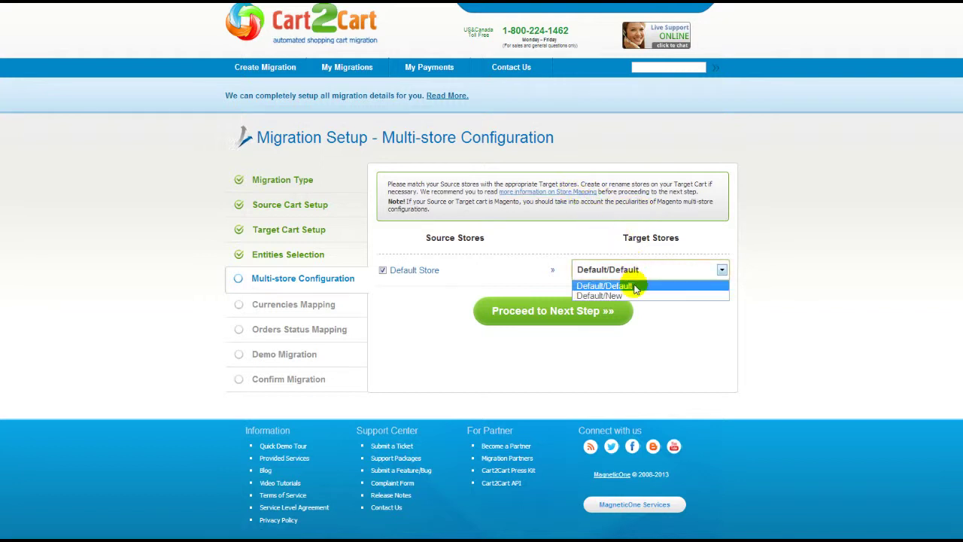
click(635, 287)
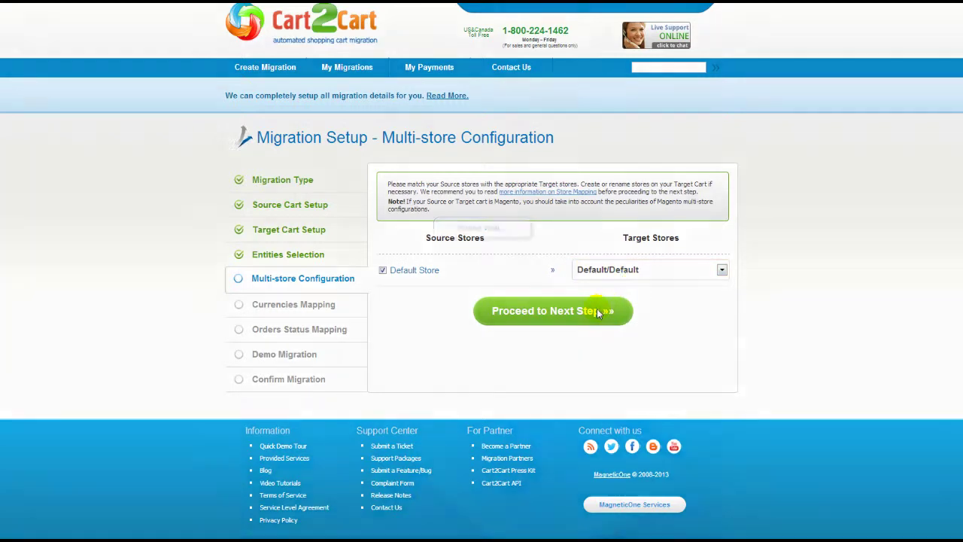
click(598, 312)
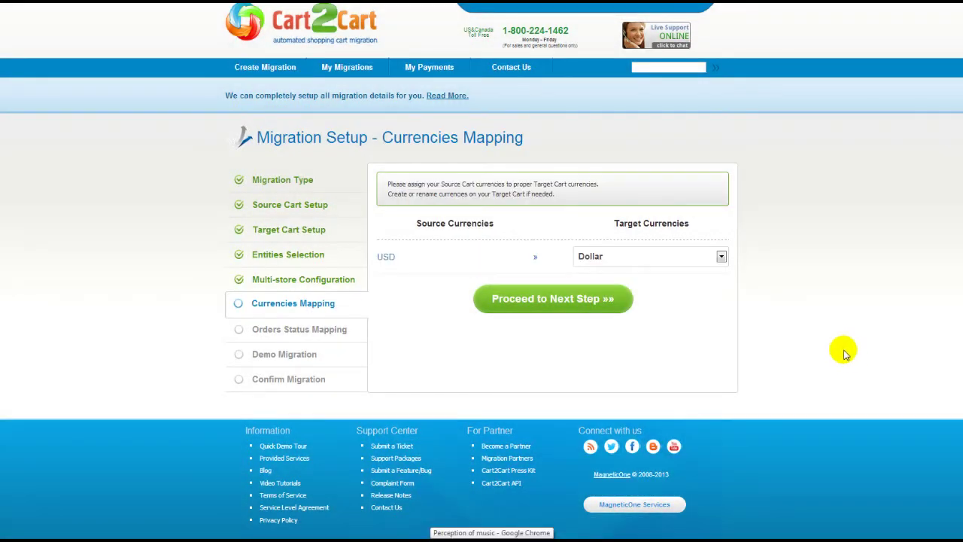
- Keep Dollar as the target currency for USD and proceed to order status mapping
click(720, 257)
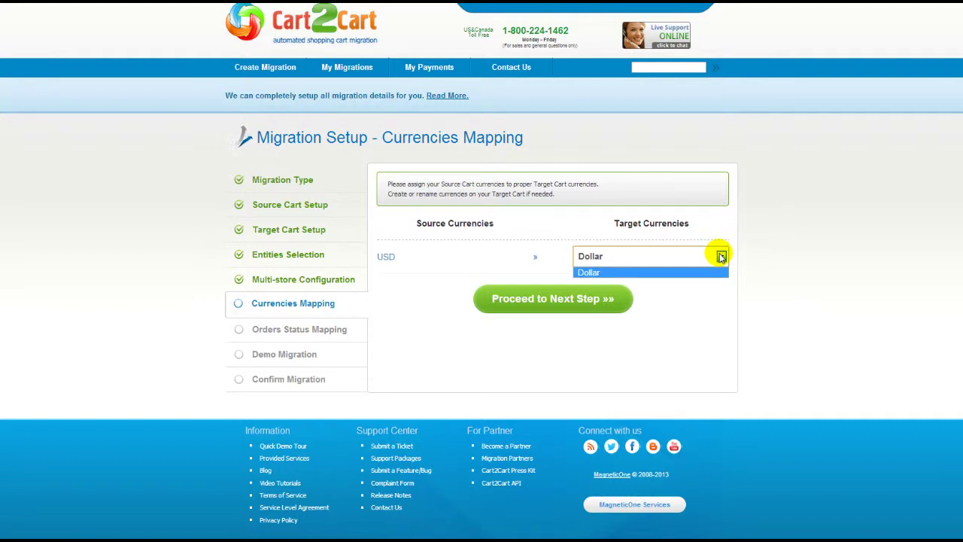
click(720, 257)
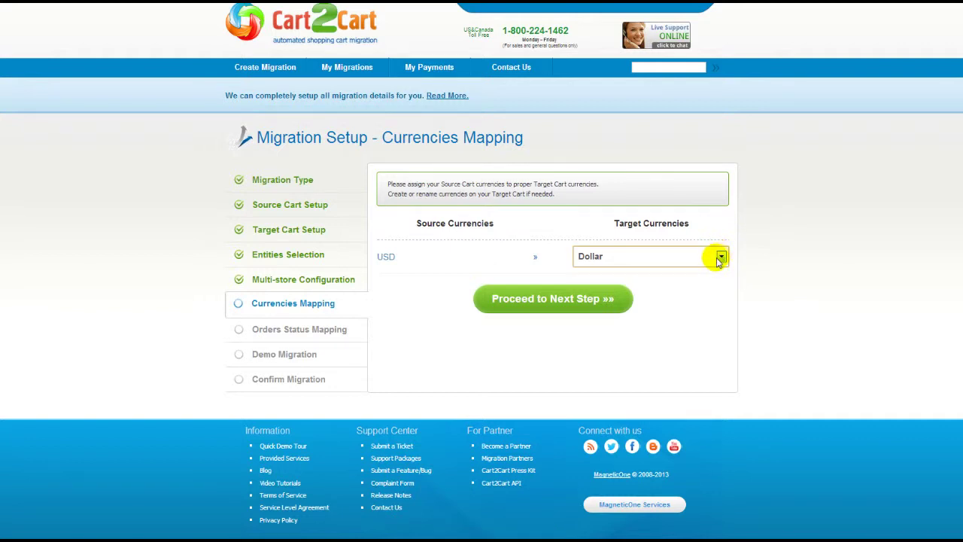
click(596, 297)
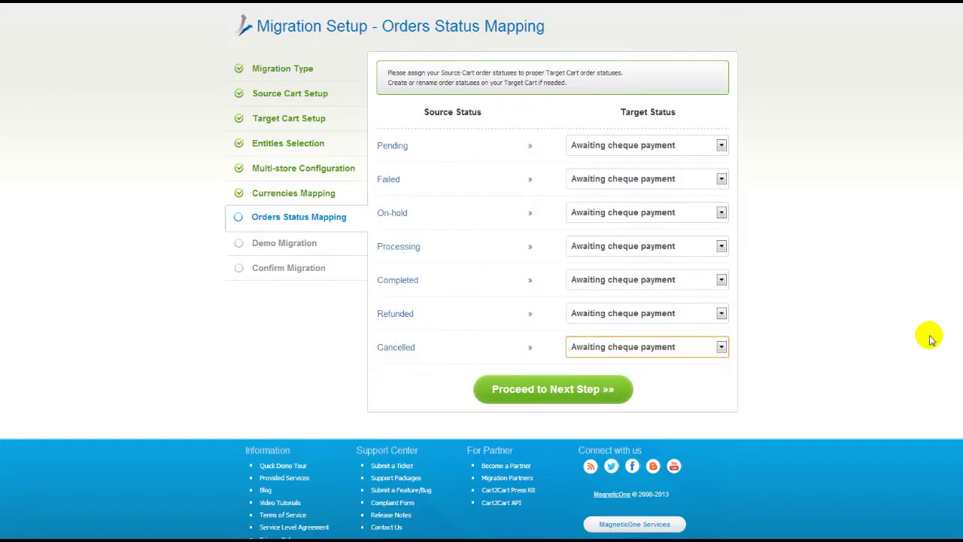
- Map Processing to Preparation in progress, Refunded to Refund, Cancelled to Canceled, then proceed
click(722, 246)
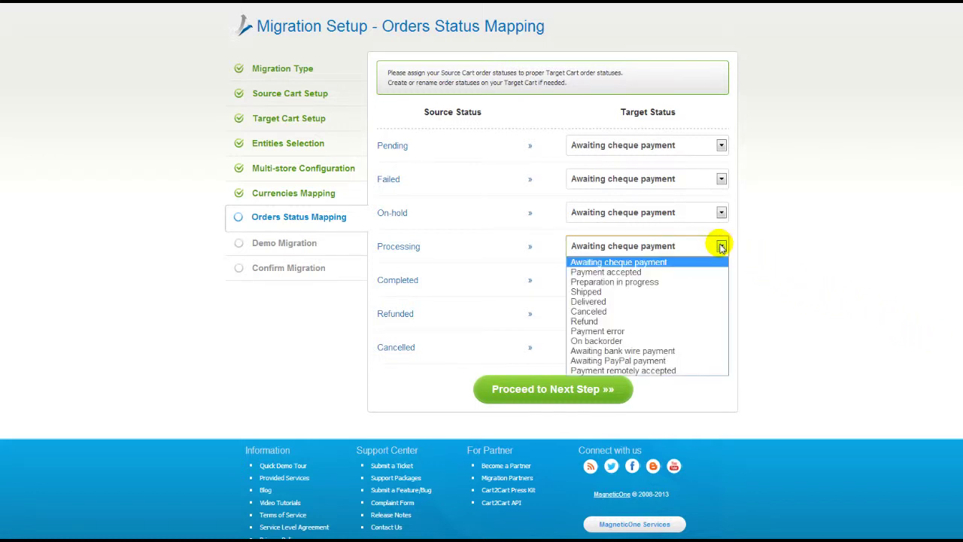
click(703, 281)
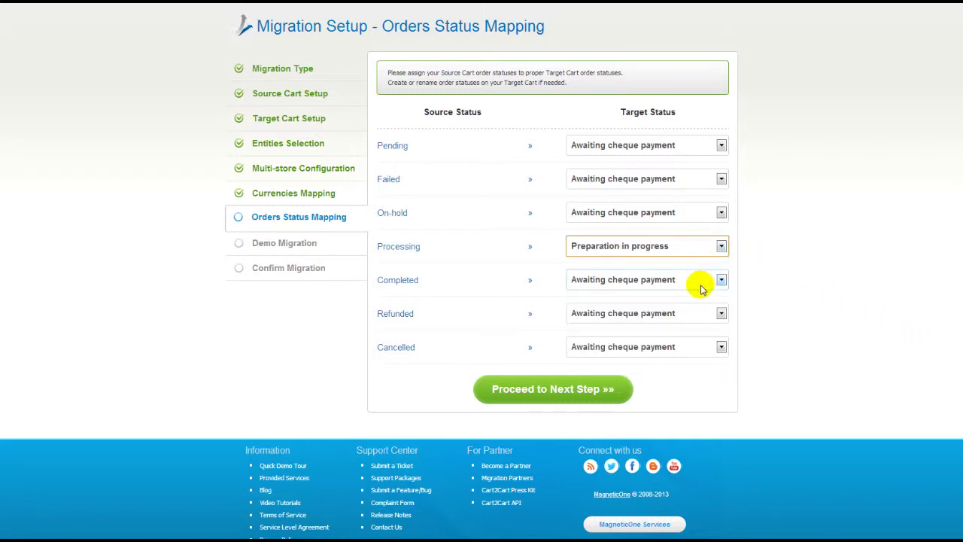
click(688, 310)
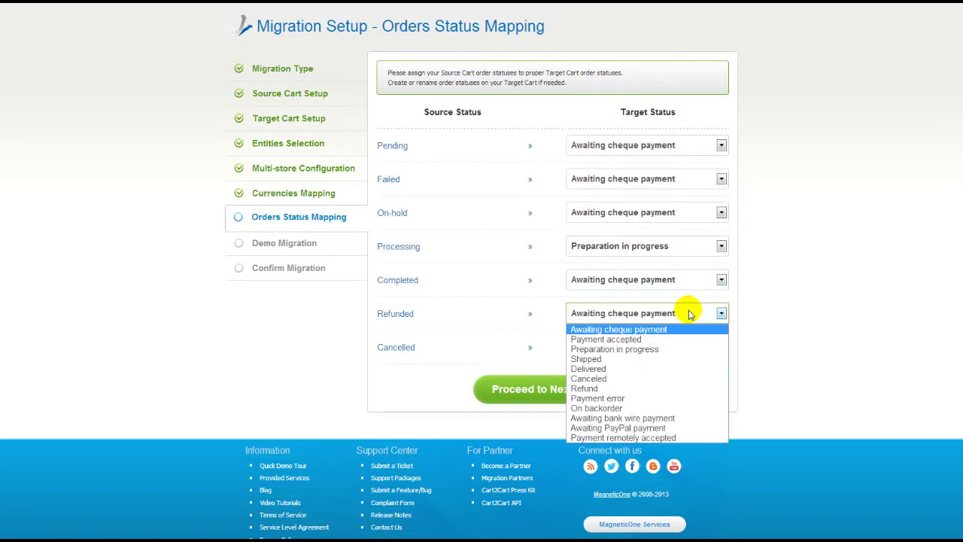
click(667, 388)
click(669, 348)
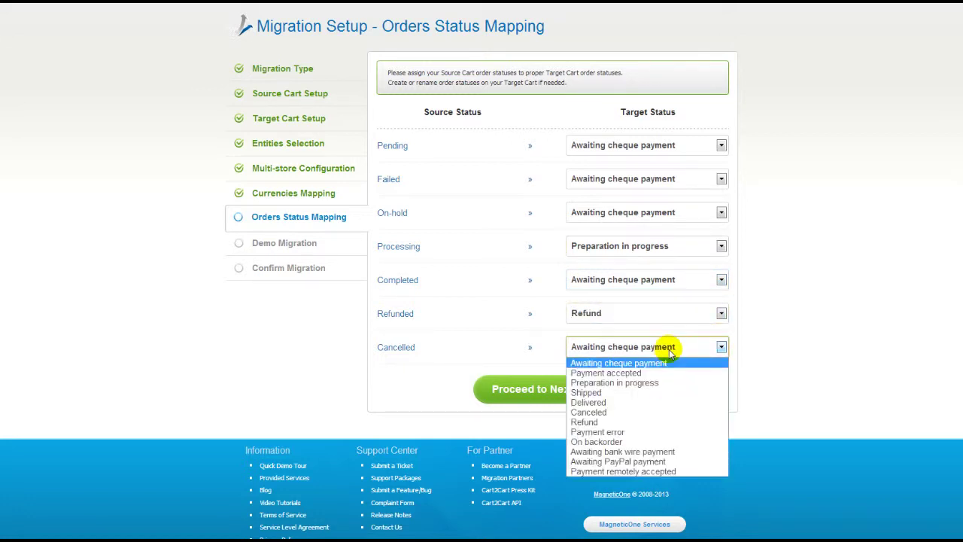
click(654, 411)
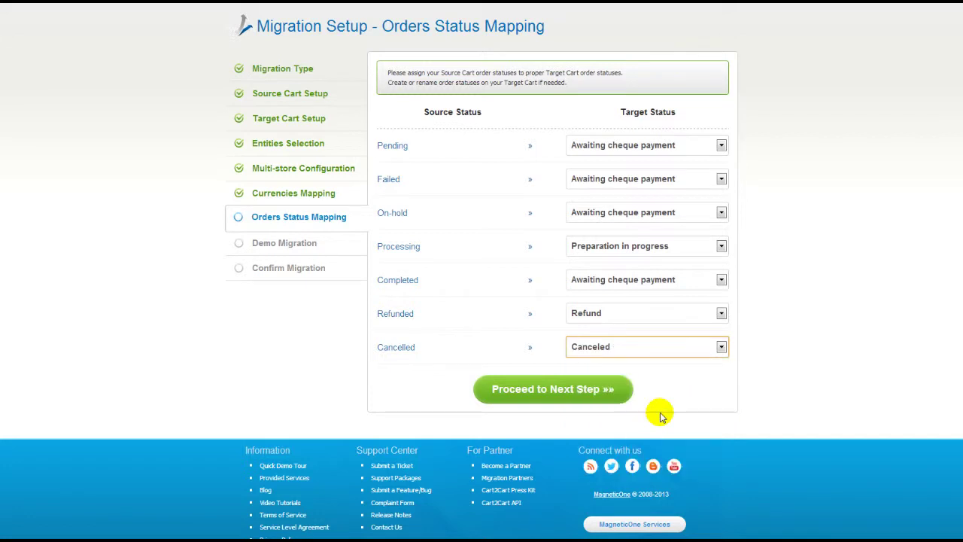
click(576, 388)
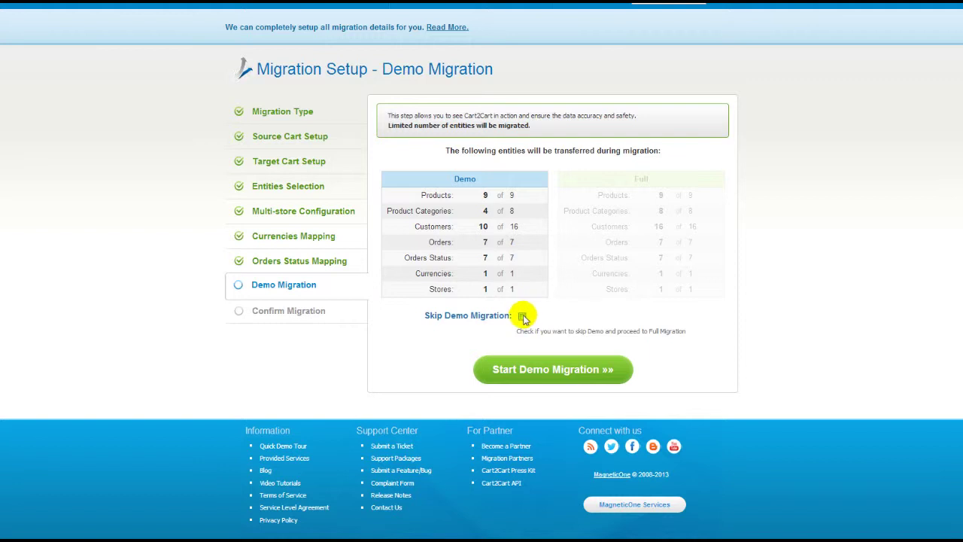
- Run the demo migration without skipping it, then collapse the migrated Products list
click(522, 316)
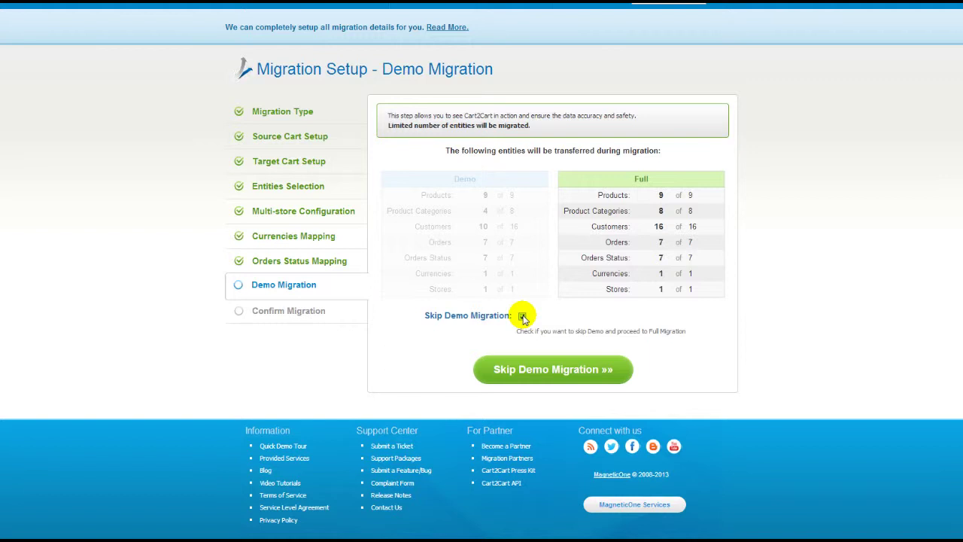
click(522, 316)
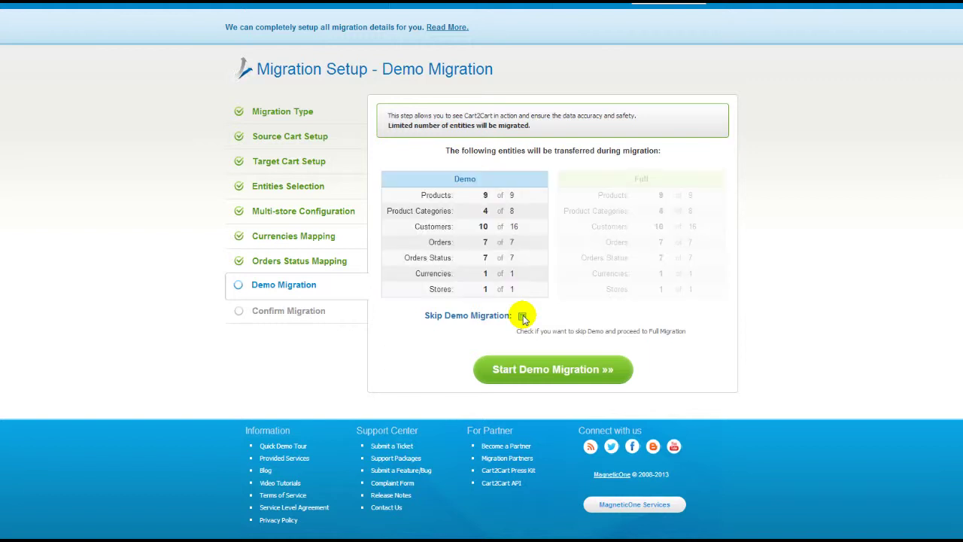
click(555, 370)
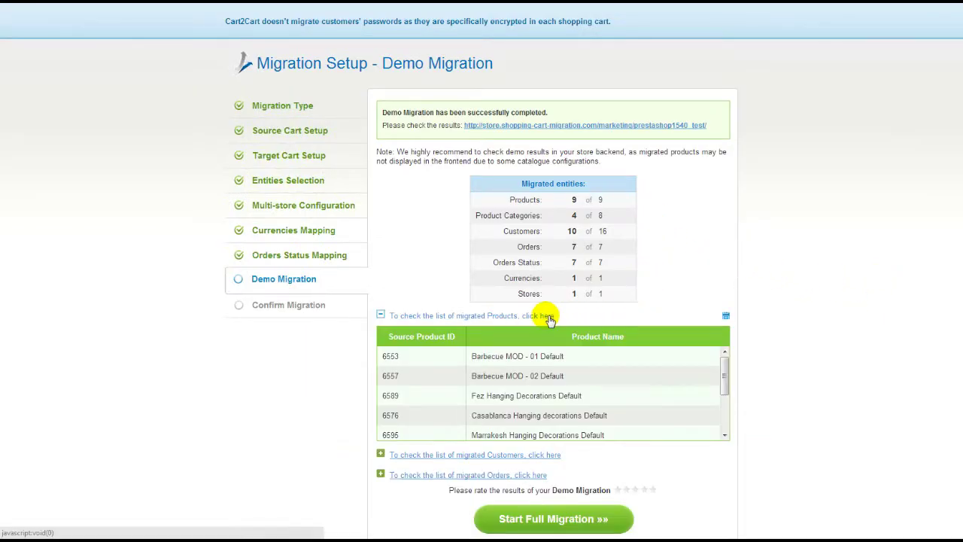
click(549, 316)
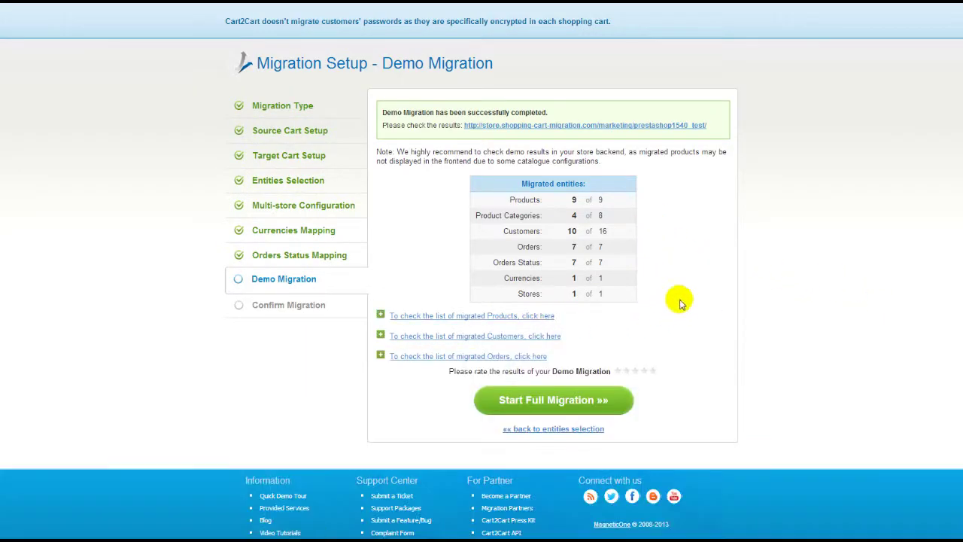
click(682, 126)
click(219, 172)
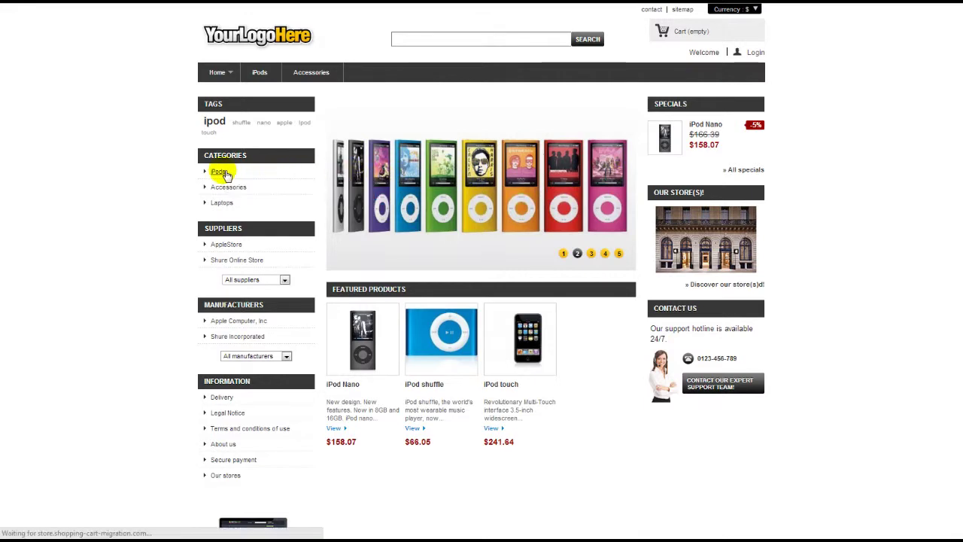
click(218, 186)
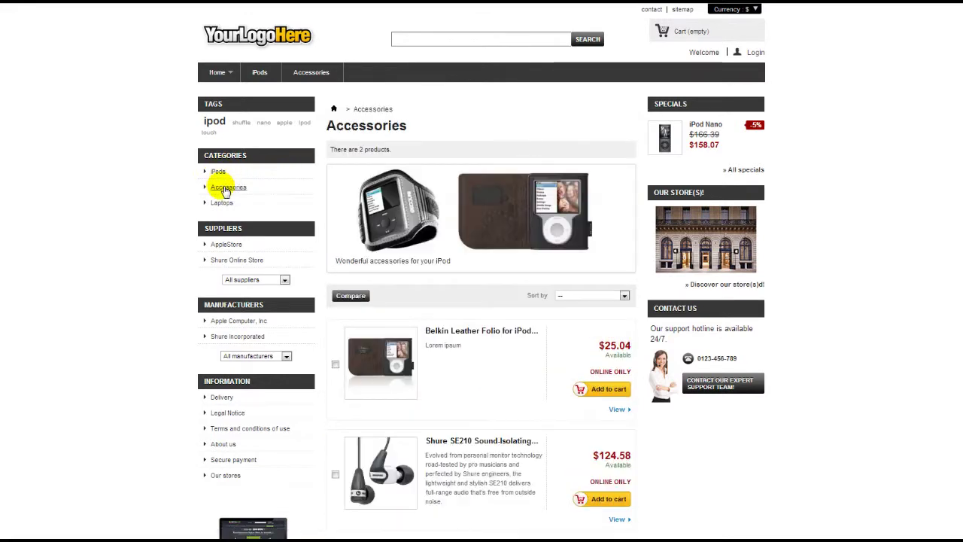
click(222, 203)
key(ctrl+w)
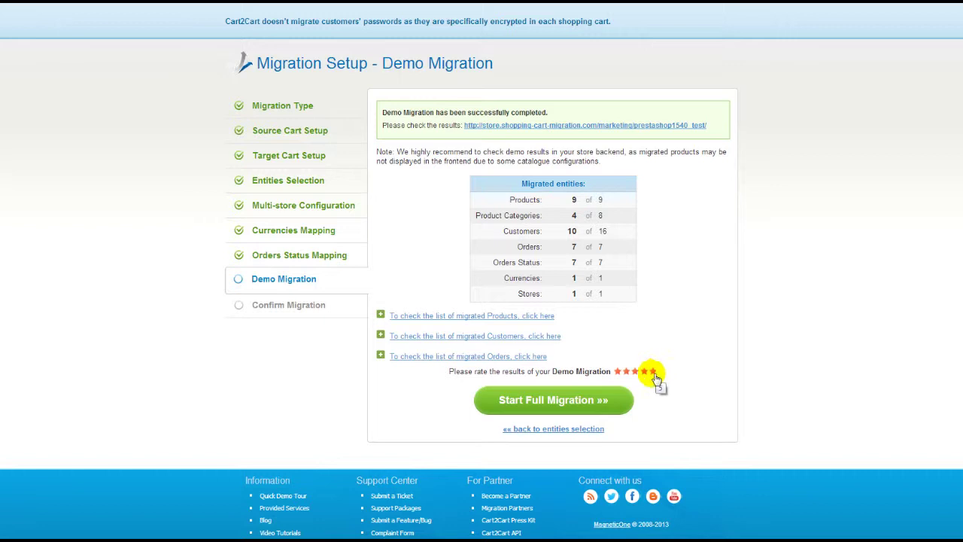
- On the confirmation step, launch the $49.00 full migration without a discount coupon
click(609, 398)
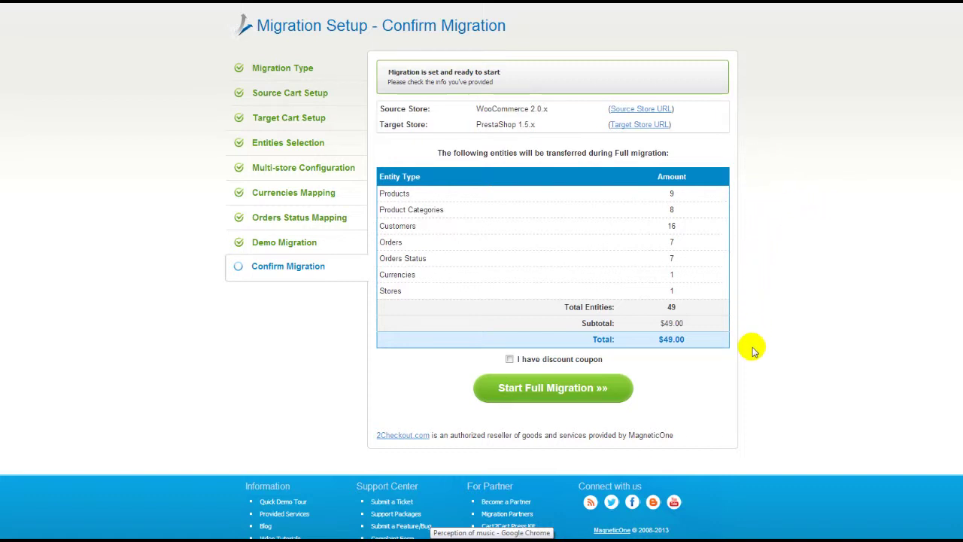
click(509, 359)
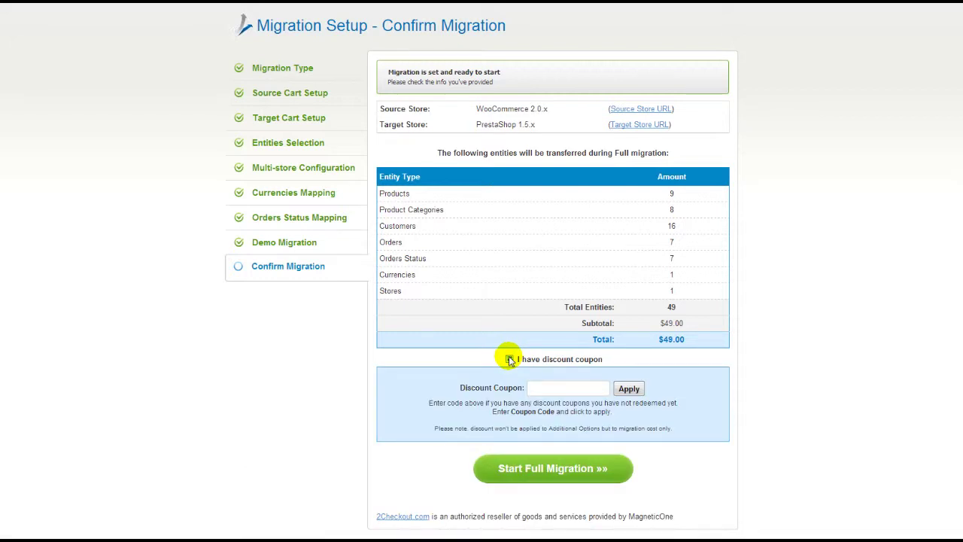
click(509, 359)
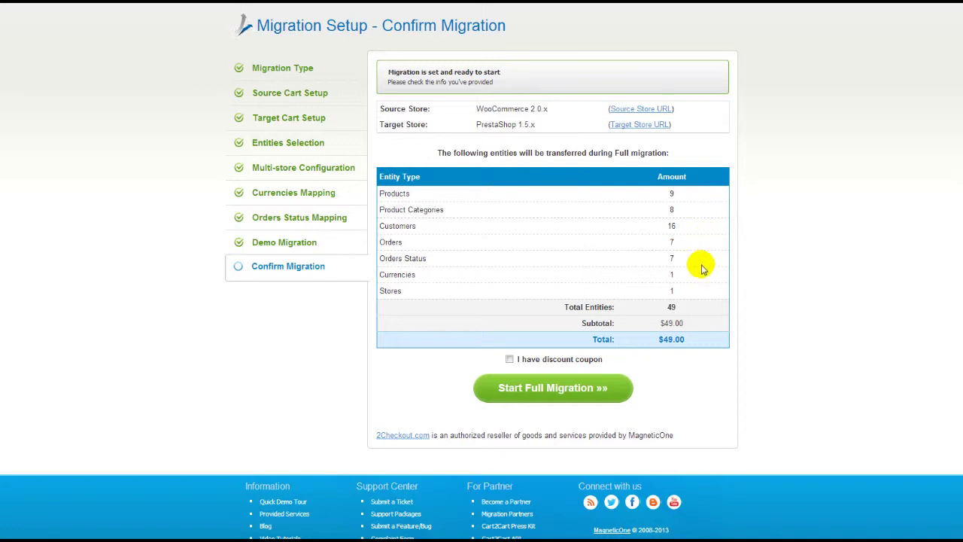
click(577, 385)
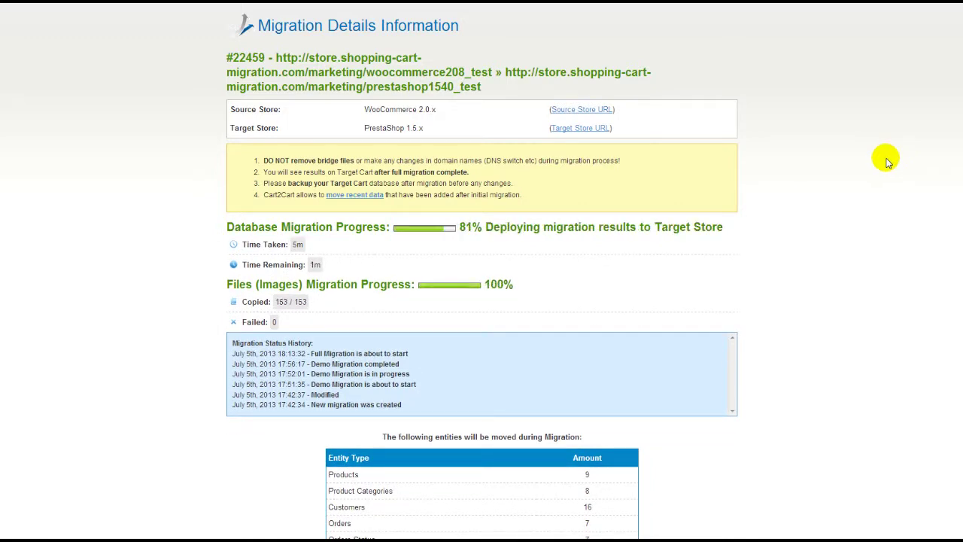
- Open the target PrestaShop storefront and scroll down through the migrated products
scroll(780, 295, down, 2)
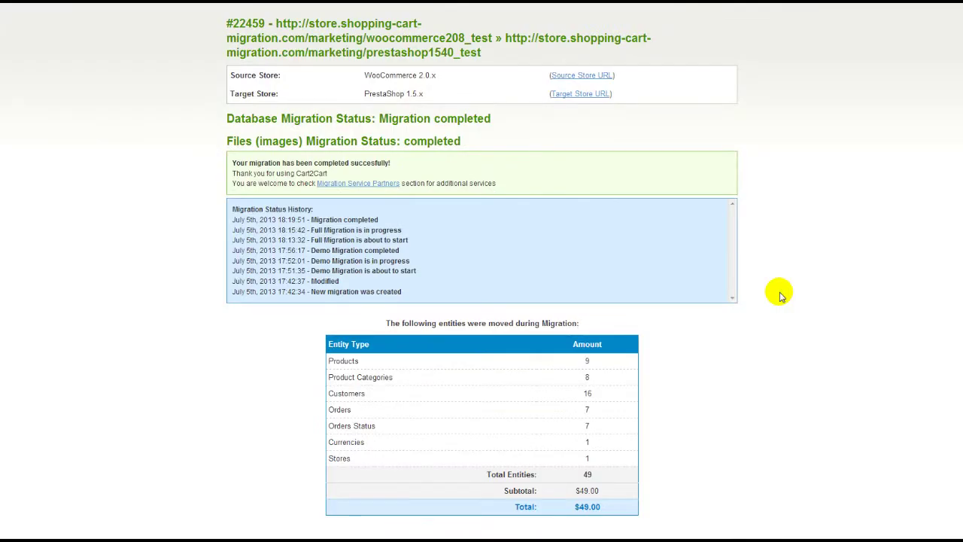
click(599, 94)
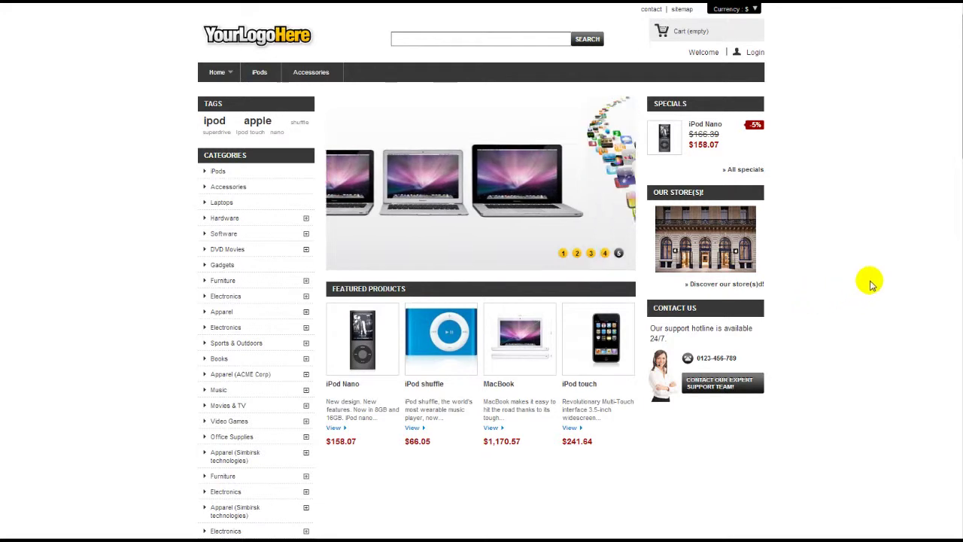
scroll(481, 270, down, 3)
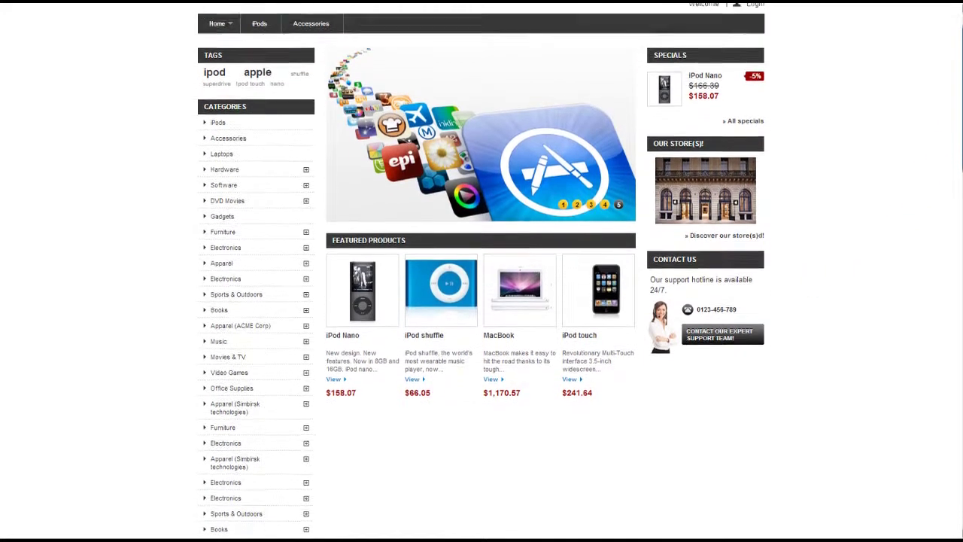
scroll(481, 271, down, 2)
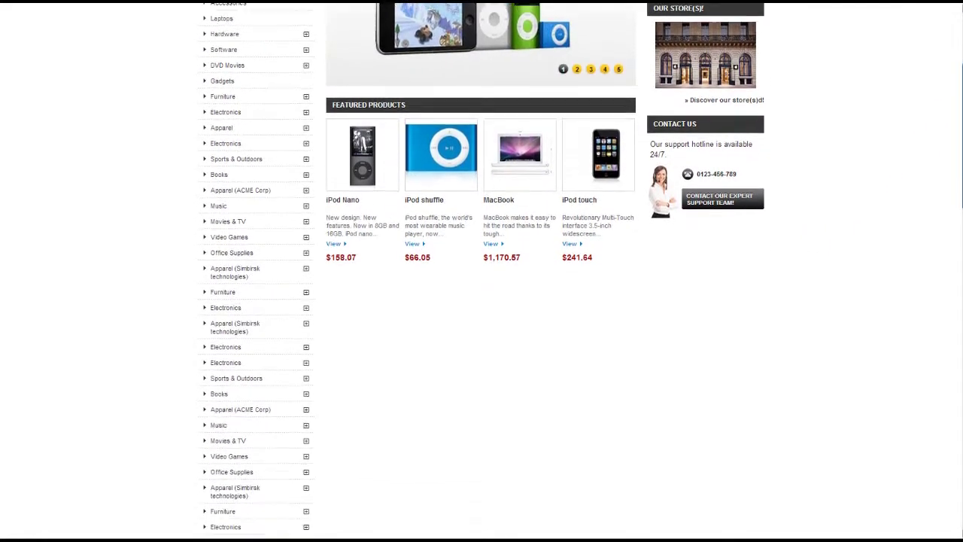